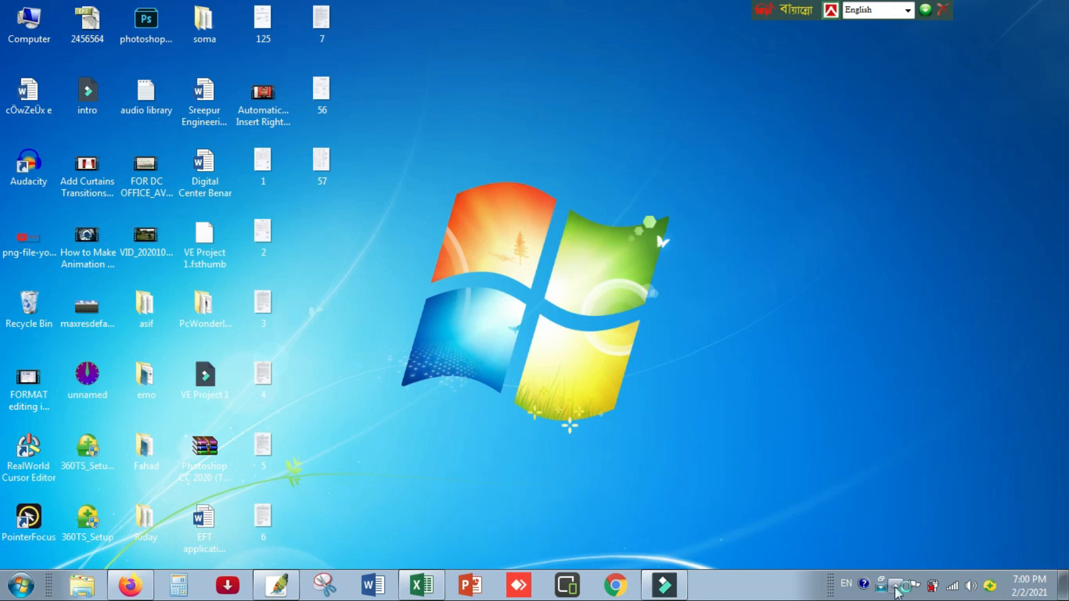
- Launch Microsoft Excel from the taskbar
click(432, 587)
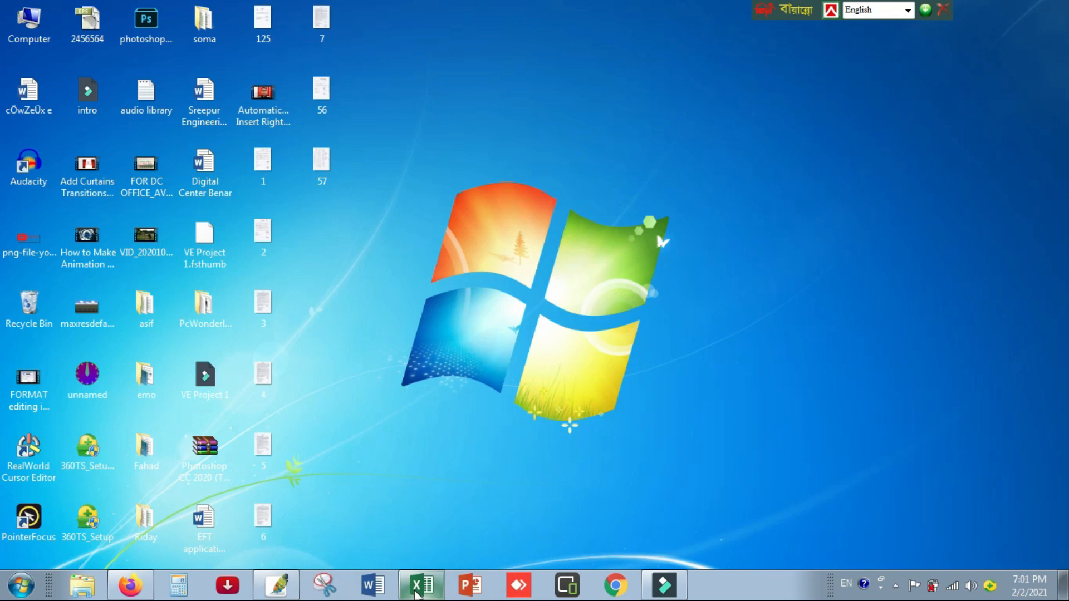
- Fill the right-hand list's serial numbers 1 to 8 down H7:H14, using 1 and 2 as the pattern
click(416, 593)
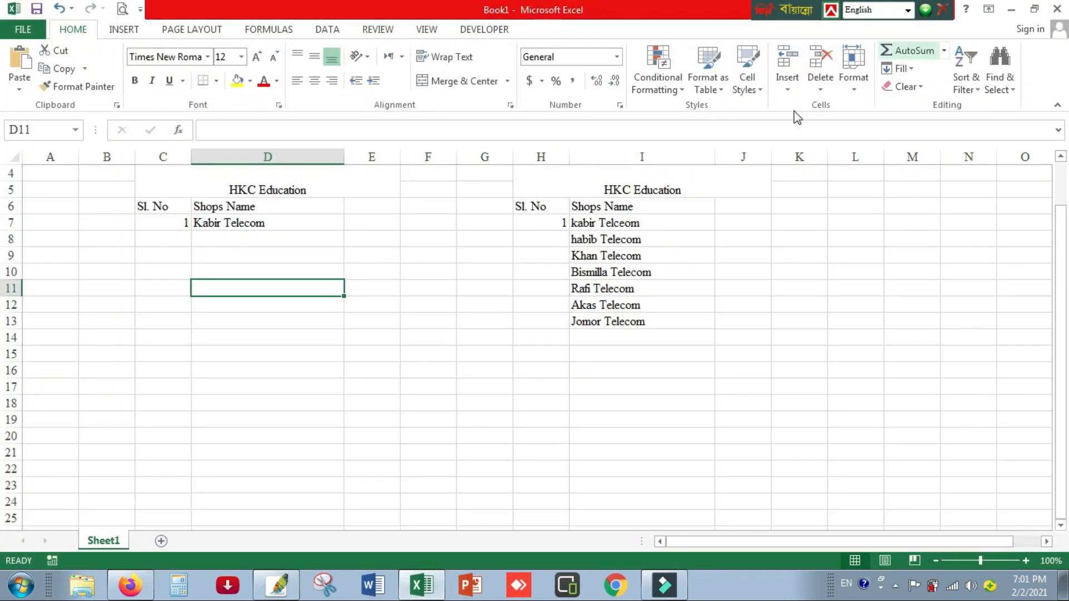
click(552, 226)
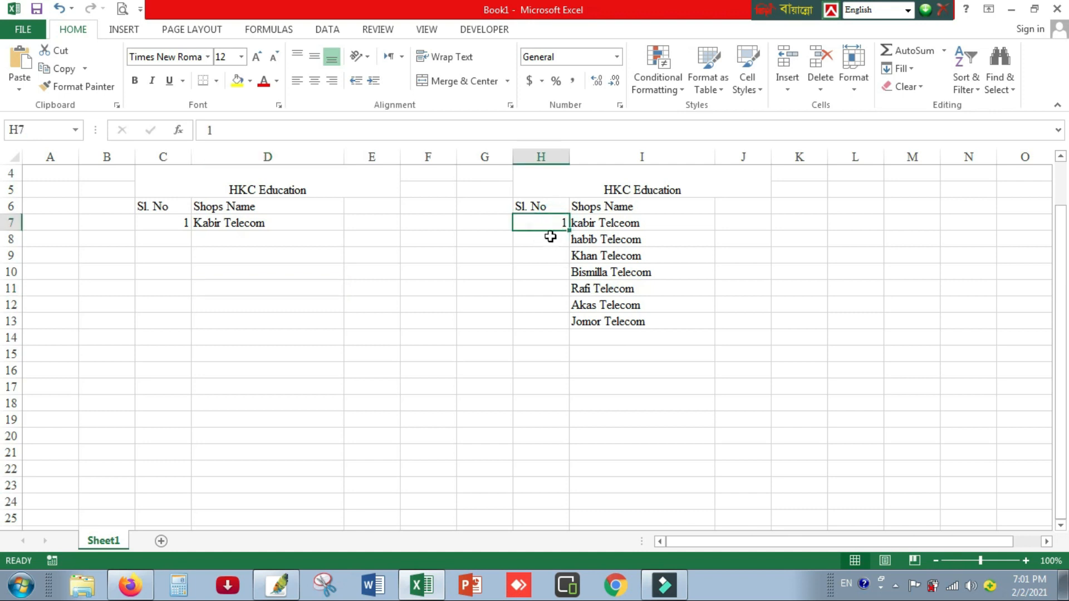
click(552, 239)
text(2)
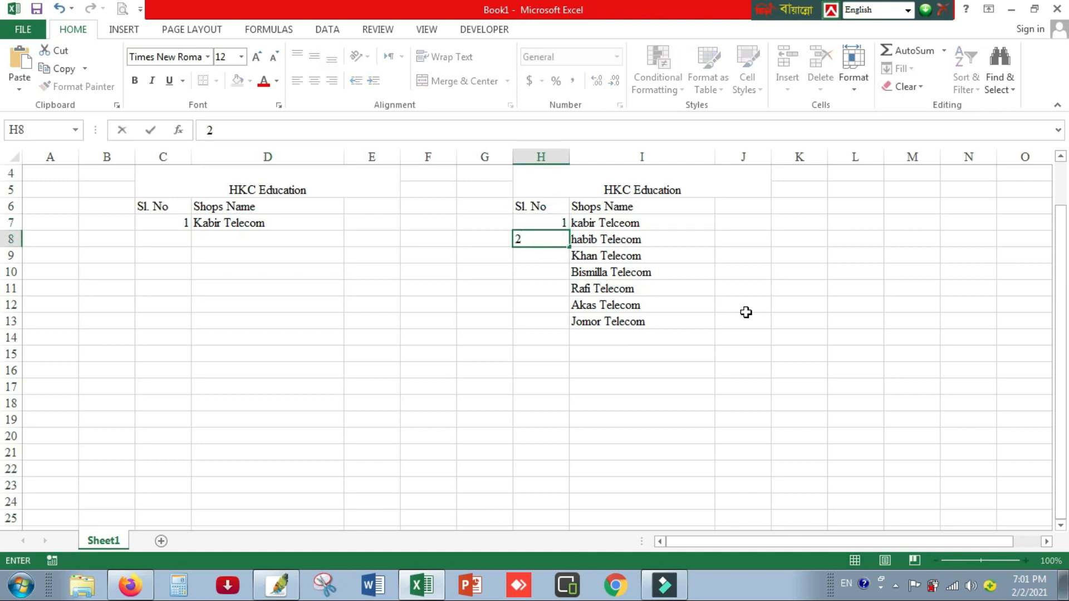
click(496, 283)
drag(549, 227, 562, 349)
click(687, 365)
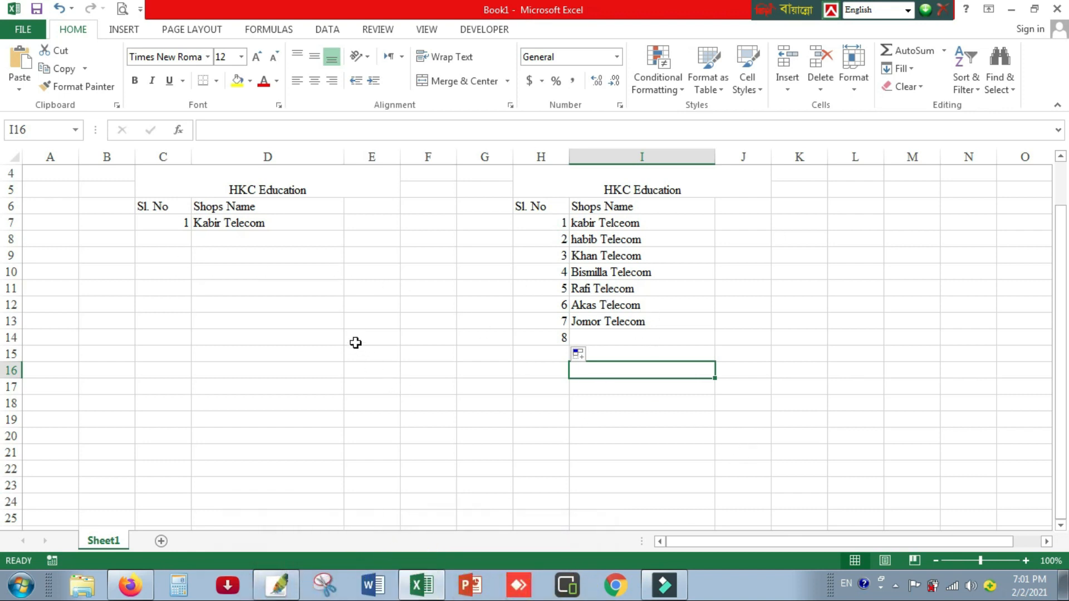
- Type a placeholder shop entry in I14 beside serial number 8
click(631, 334)
text(sdfkjsdakjfsd)
key(Return)
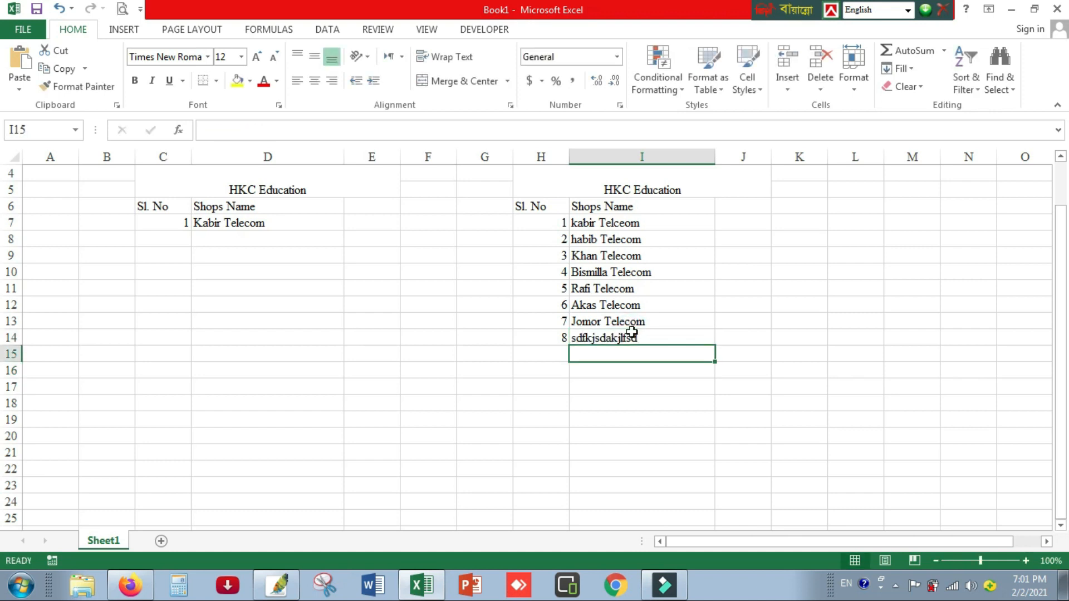
click(541, 355)
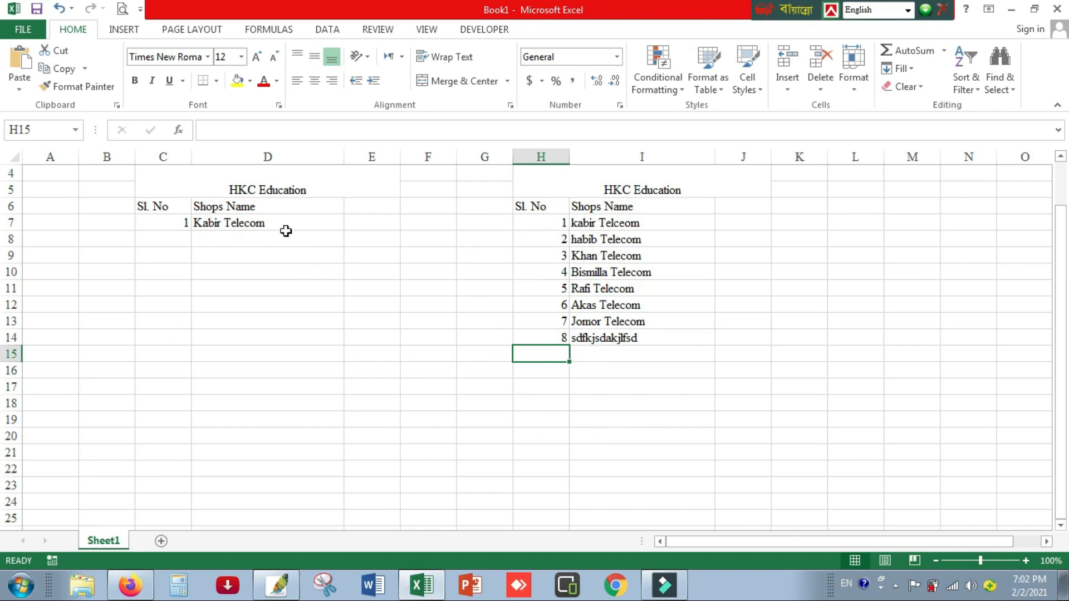
click(229, 188)
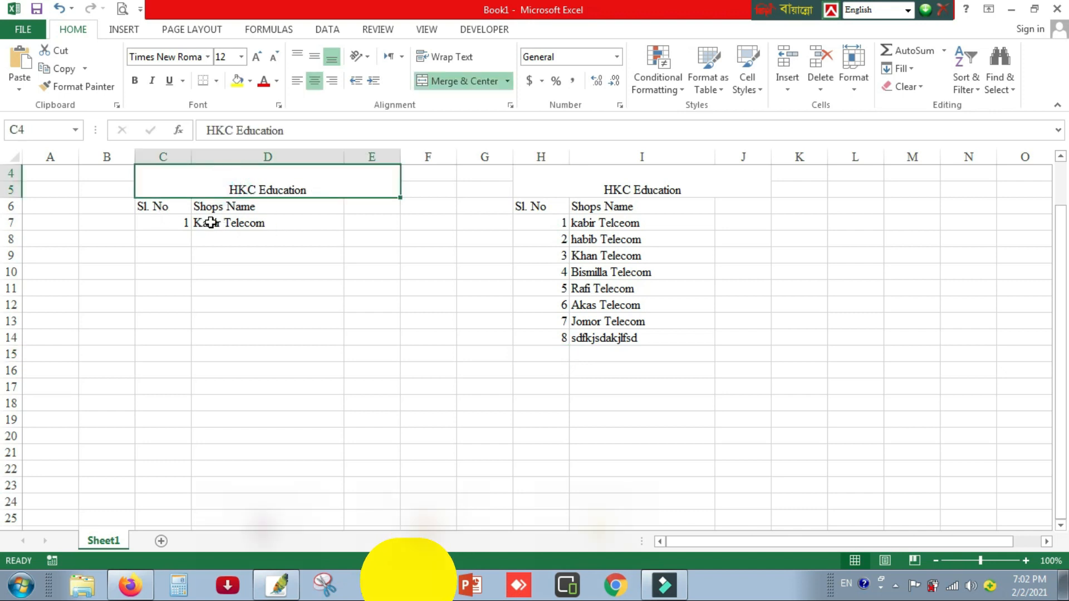
- Begin the C8 formula under serial 1 as =IF(ISBLANK( via autocomplete
click(158, 207)
click(245, 209)
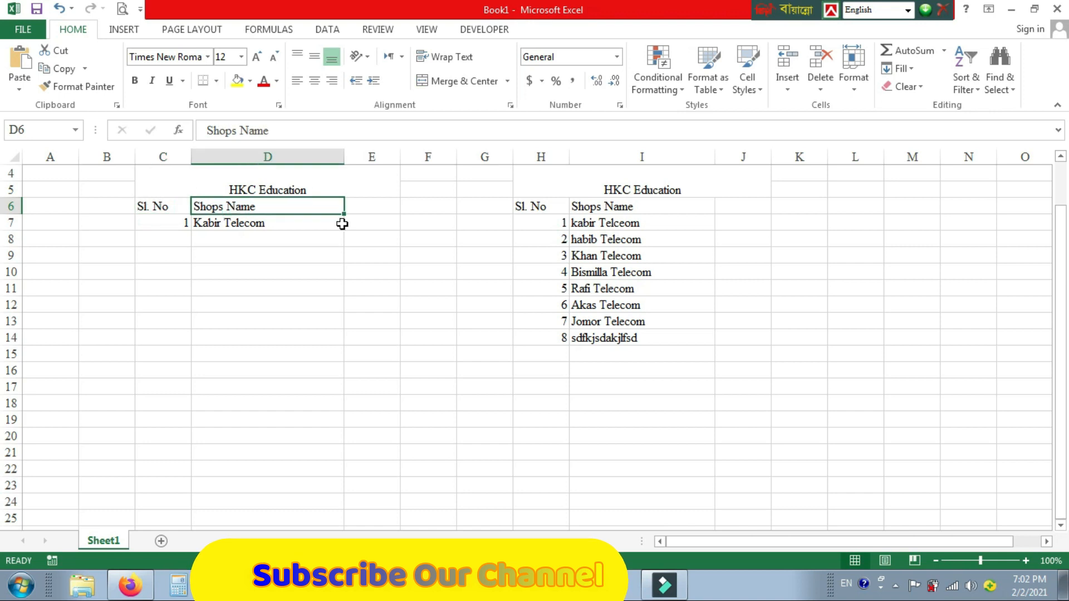
click(166, 222)
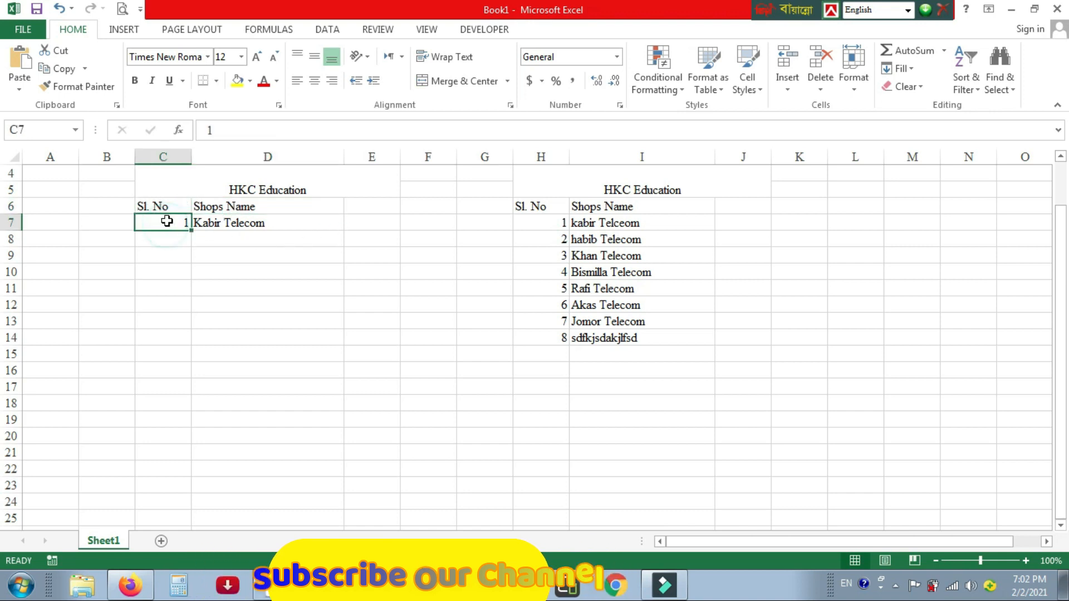
click(224, 227)
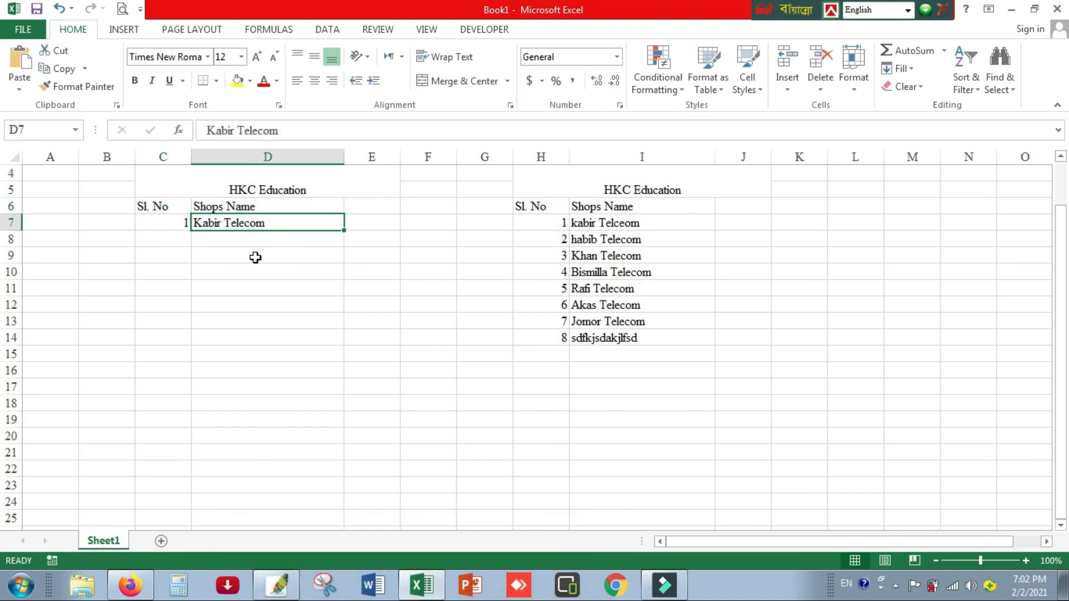
click(175, 239)
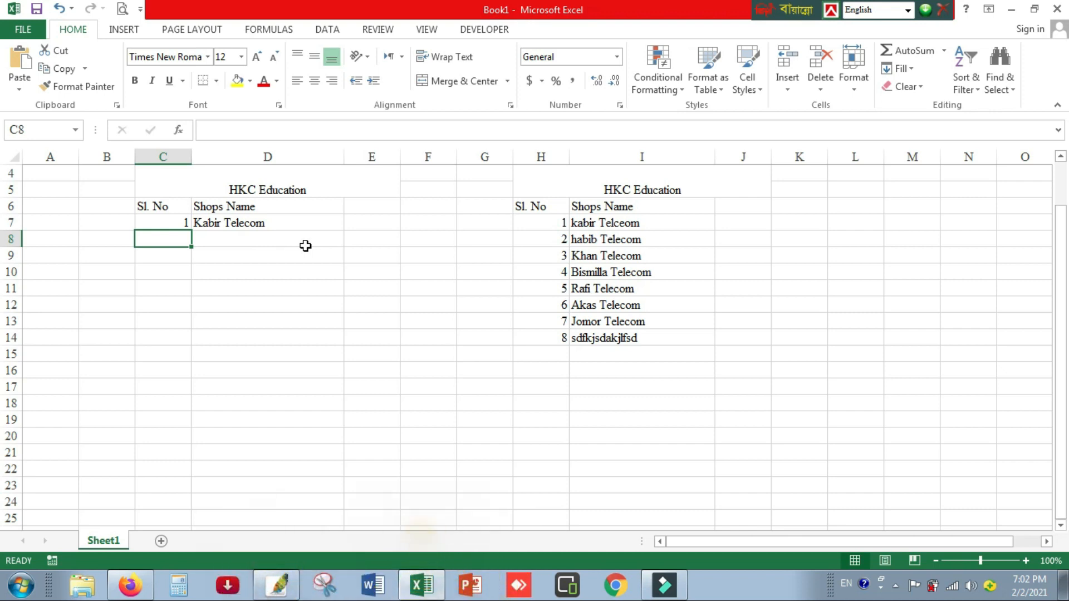
text(=)
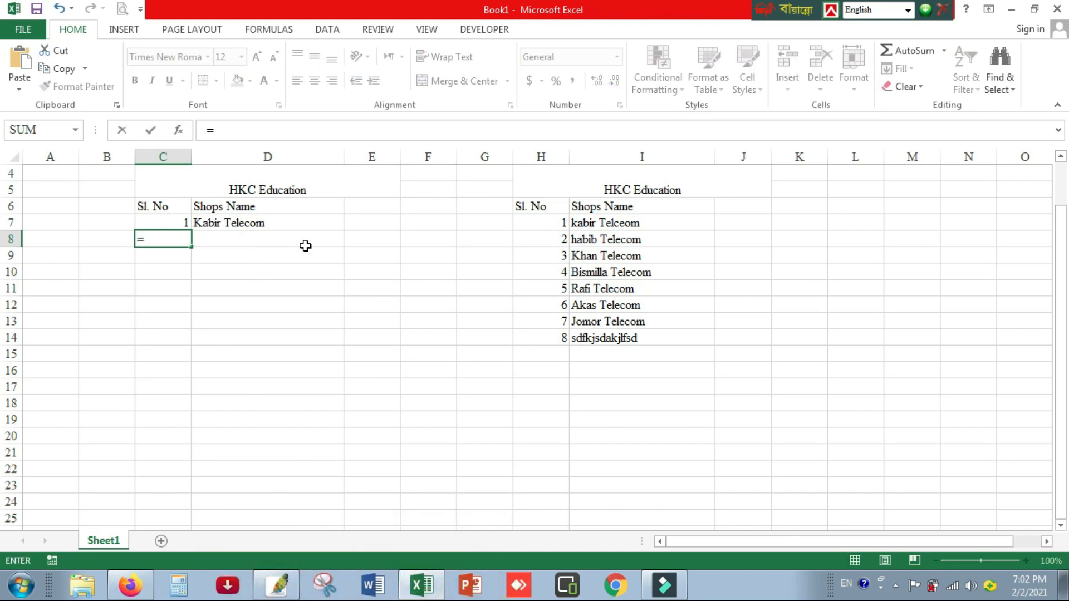
text(IF()
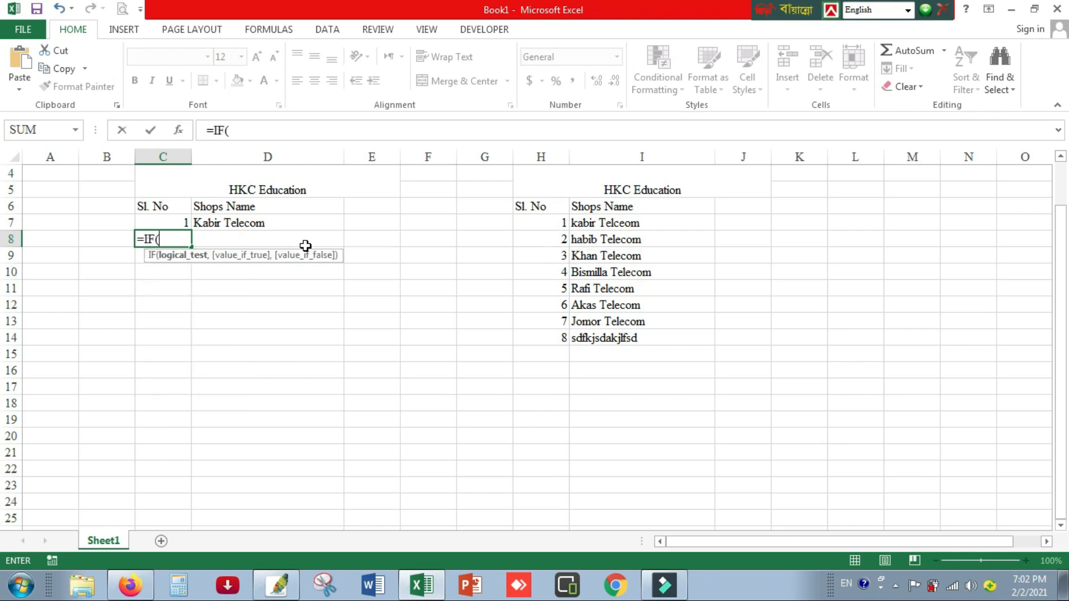
text(IS)
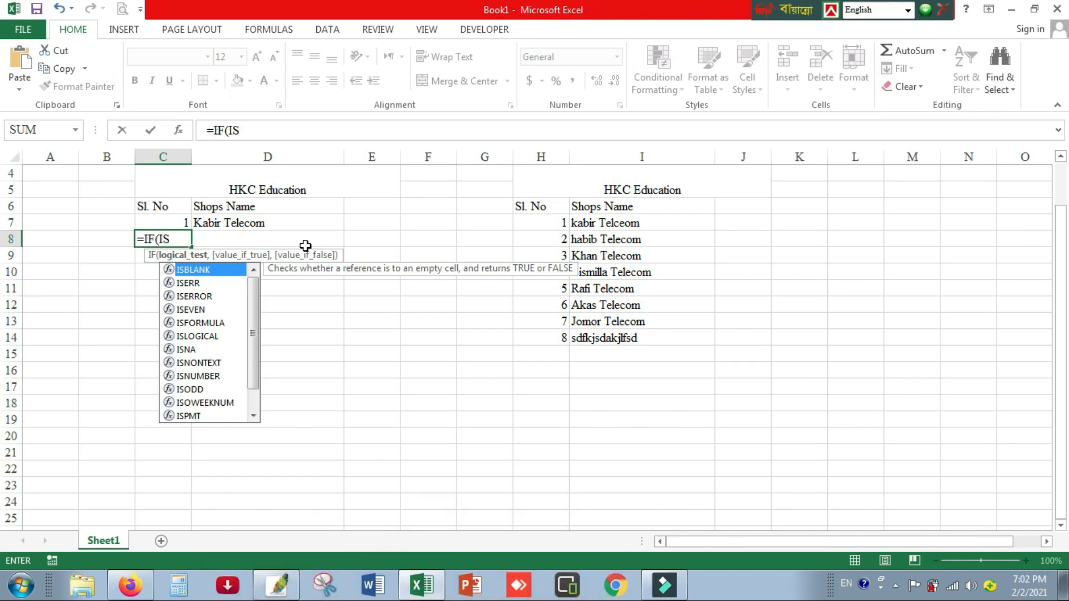
key(Tab)
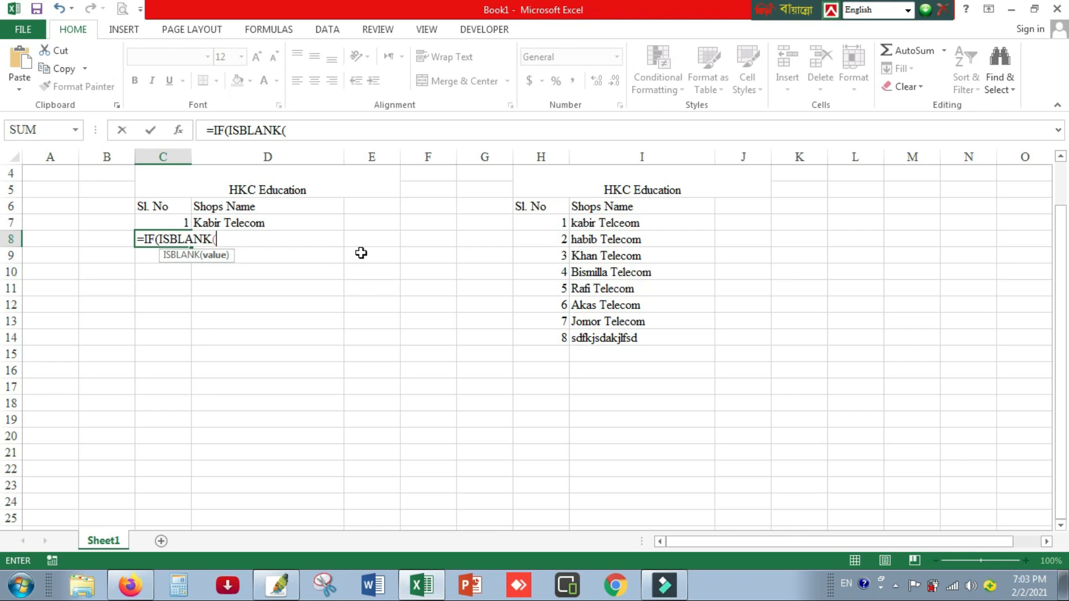
- Complete C8 as =IF(ISBLANK(D7),"",C7+1) so it displays serial number 2
text(D7),)
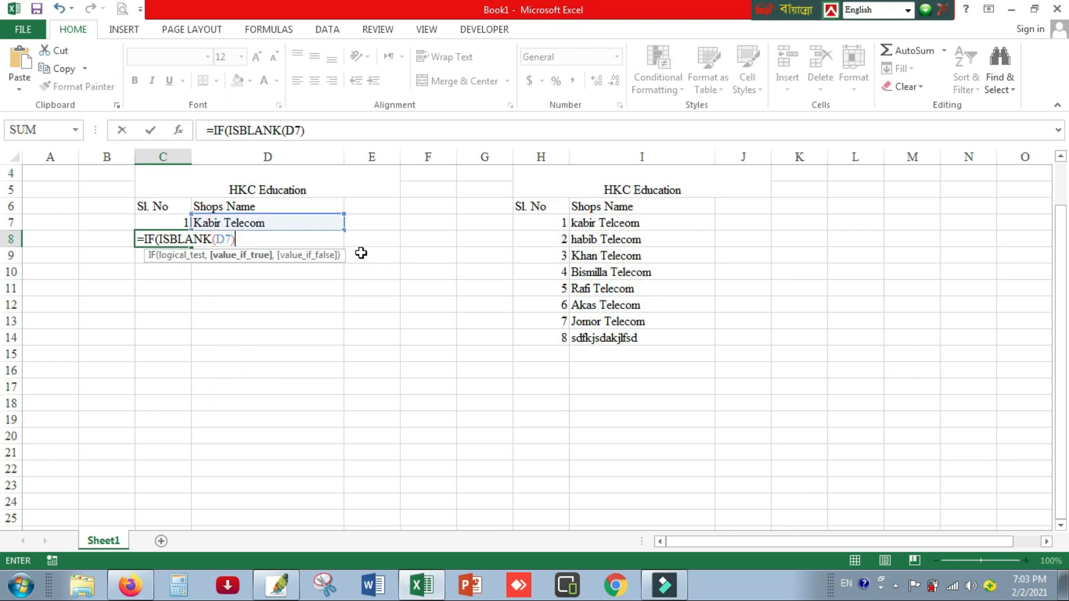
text("",)
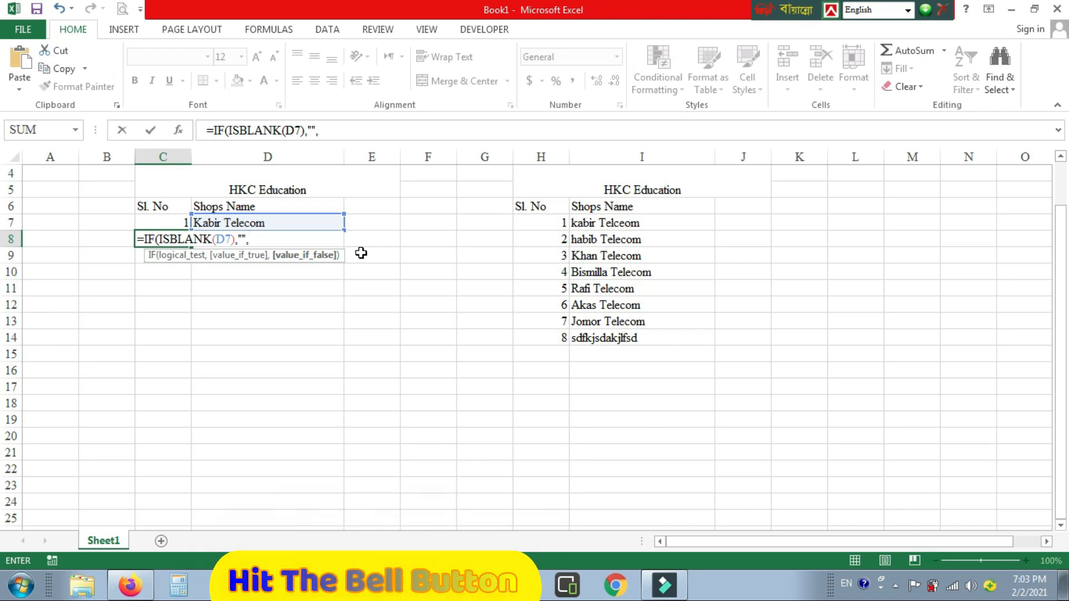
click(176, 222)
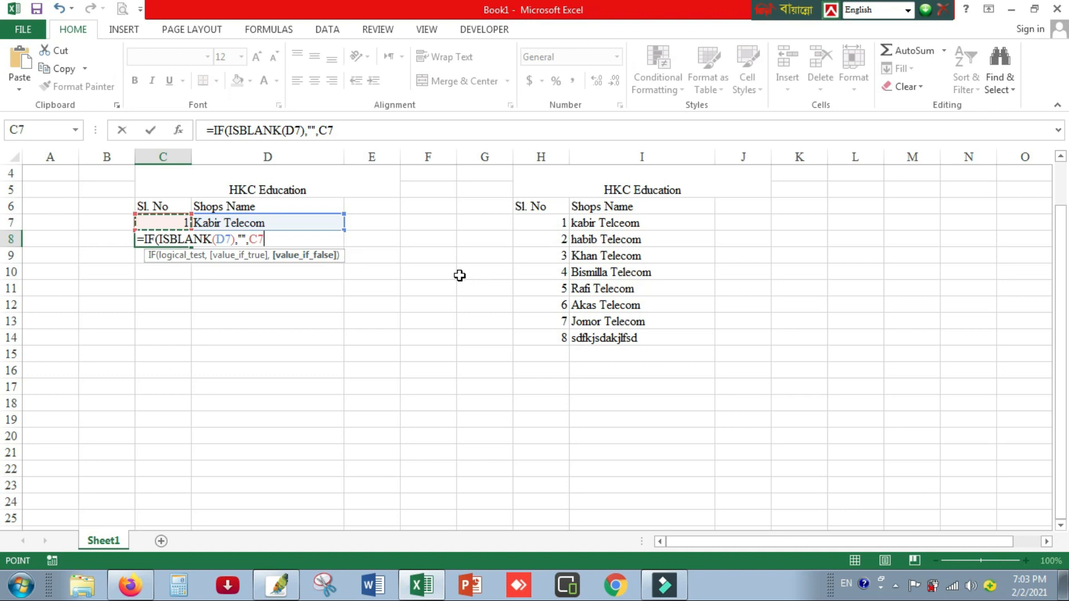
text(+1)
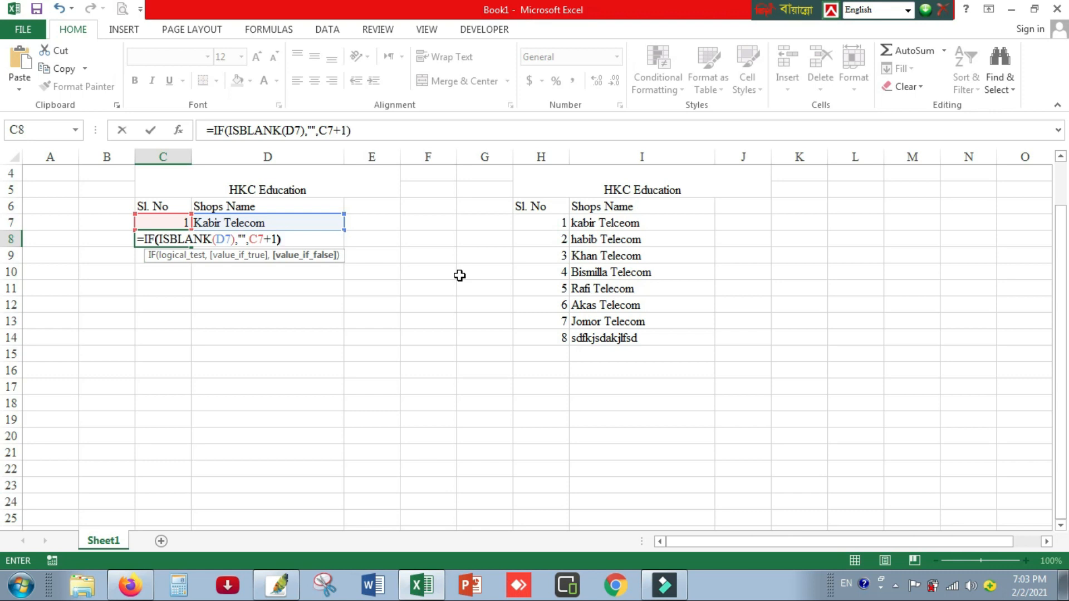
key(Return)
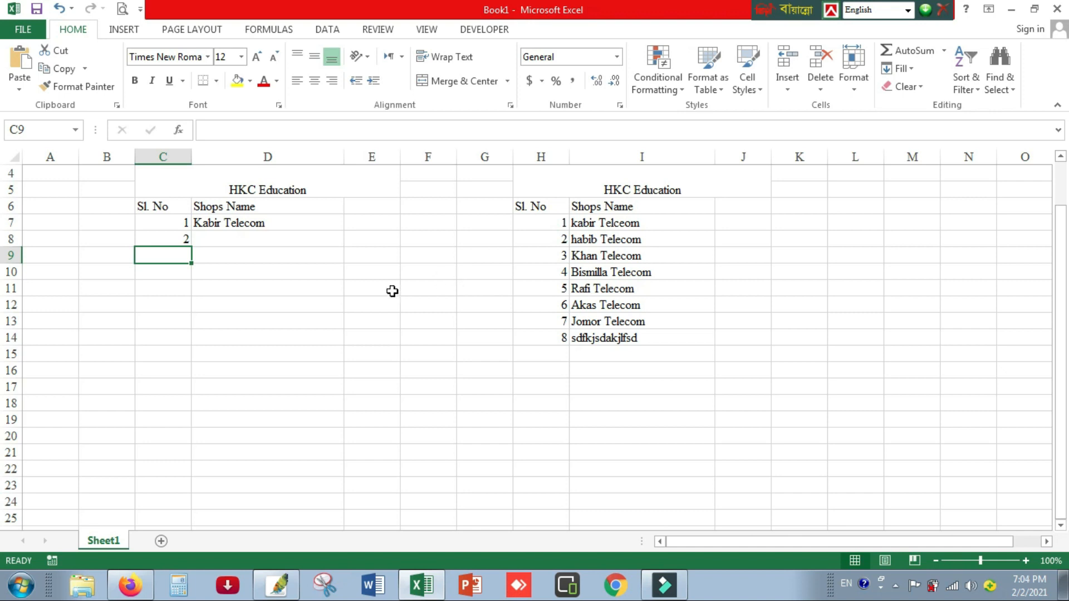
click(184, 241)
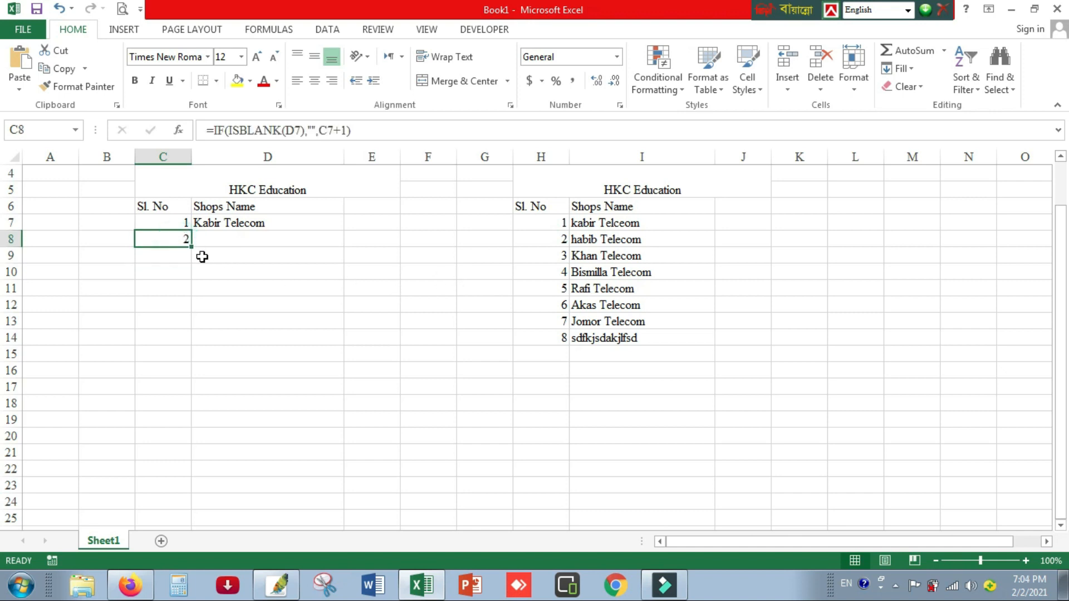
- Enter the shop name Habib Telceom in D8
click(216, 236)
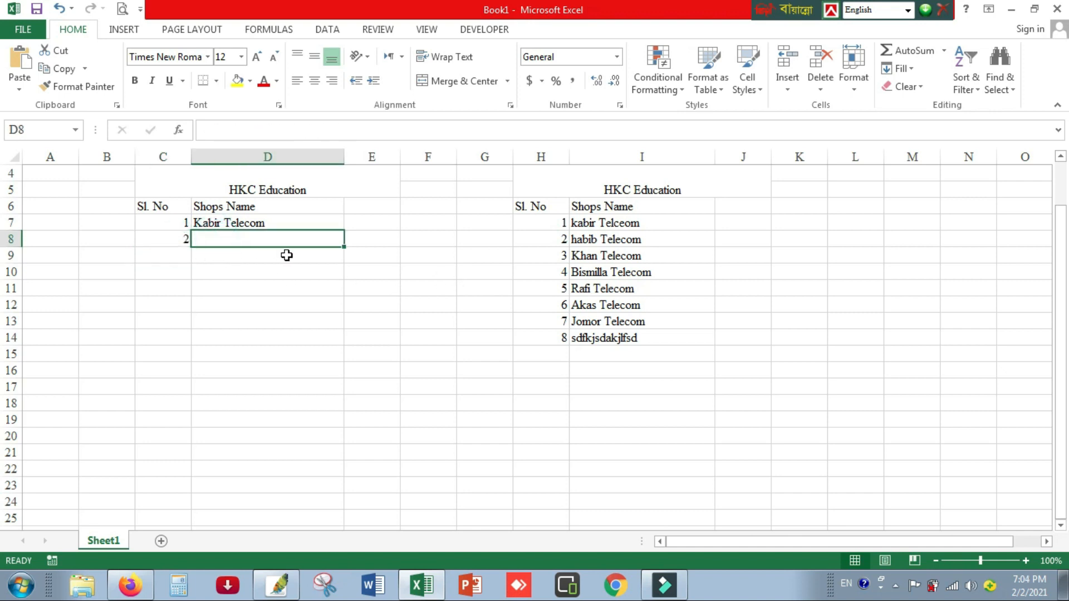
text(Habib Telceom)
key(Return)
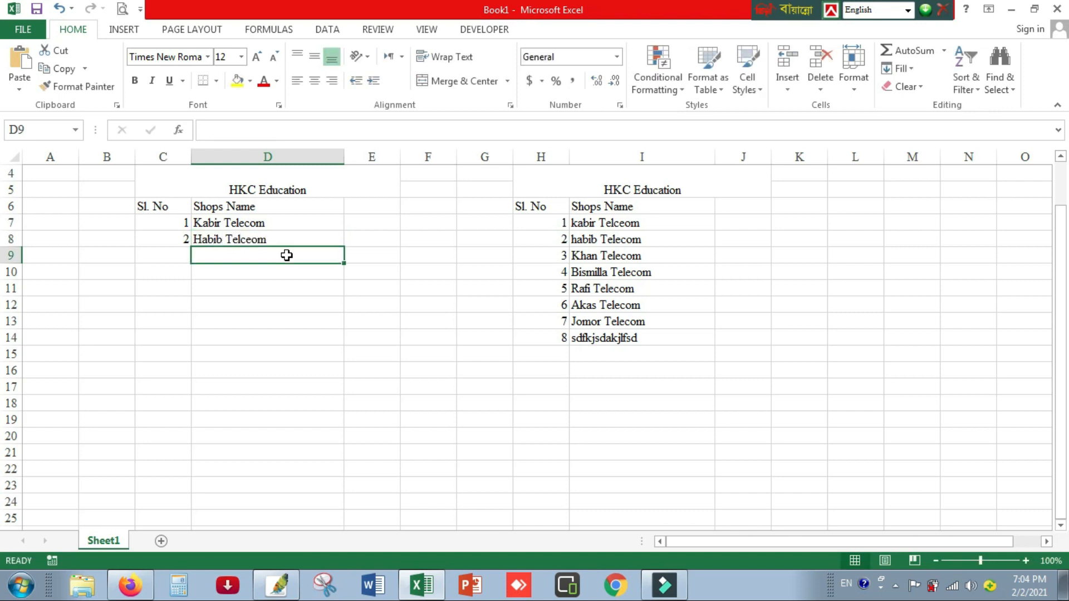
click(429, 285)
- Copy C8's serial-number formula down column C past row 400
click(164, 240)
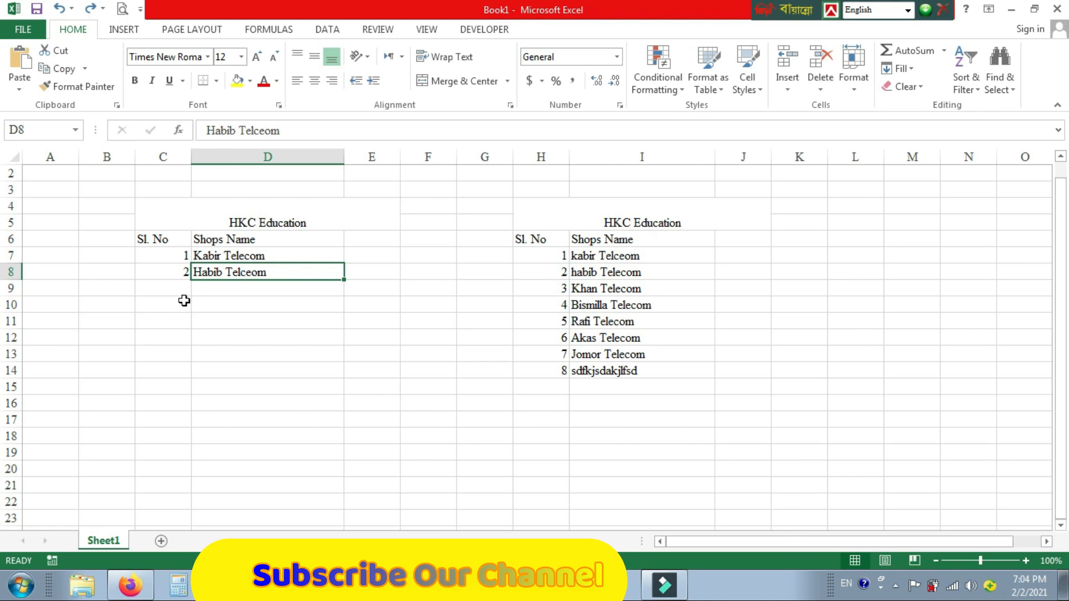
click(172, 275)
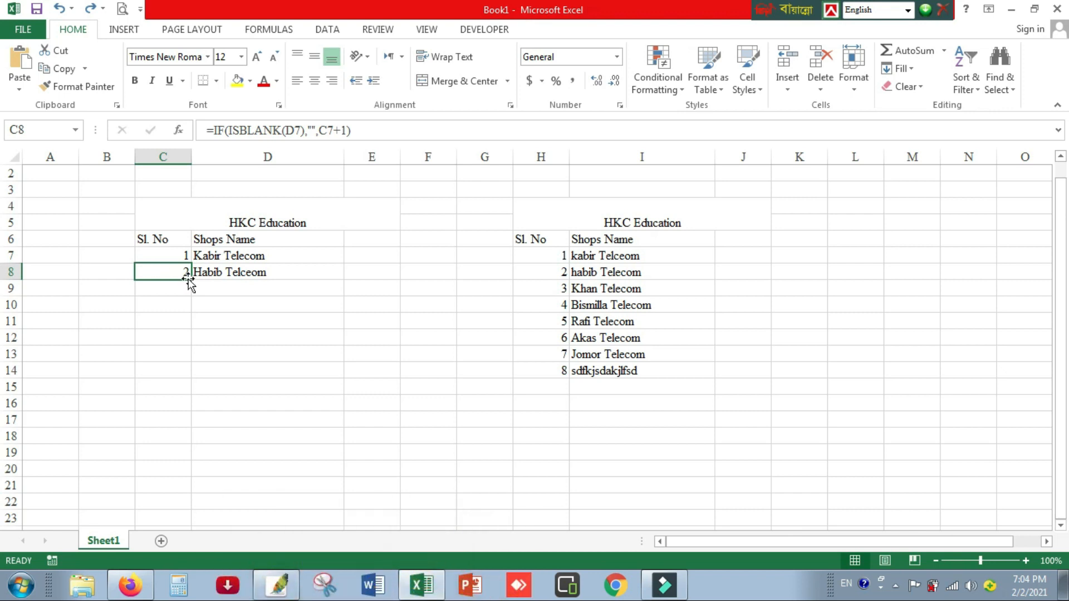
drag(191, 280, 191, 504)
- Return to the top of the list and select D9 for the next shop name
scroll(290, 400, up, 20)
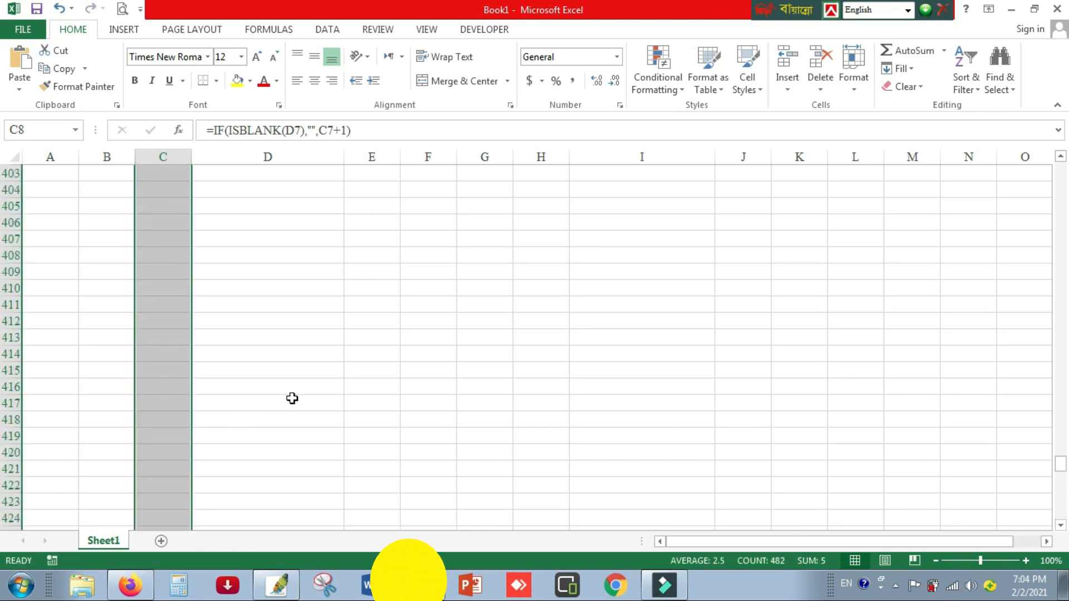
scroll(290, 390, up, 20)
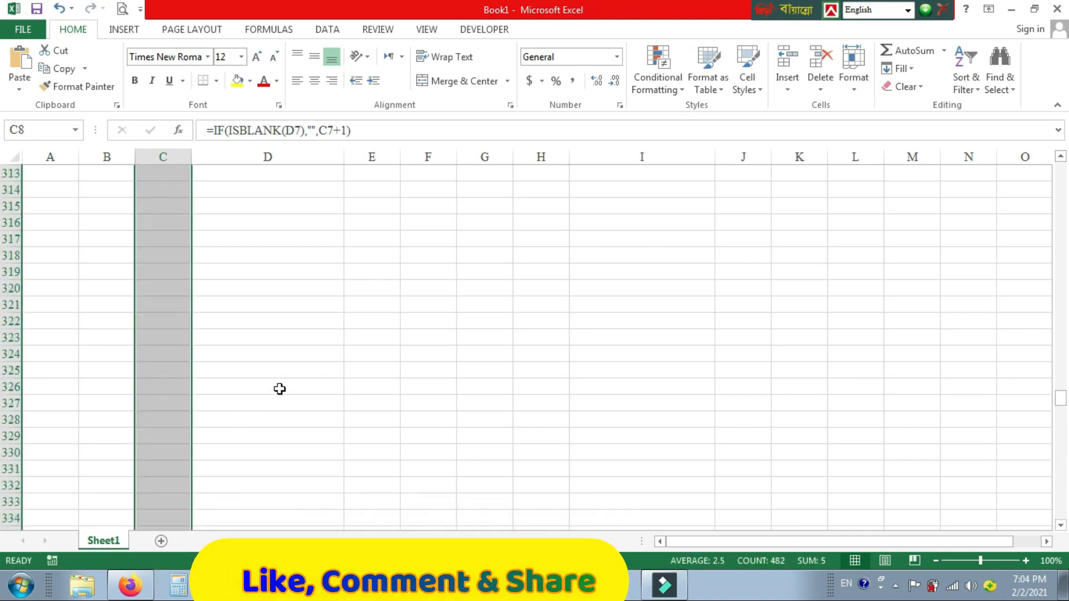
scroll(256, 356, up, 20)
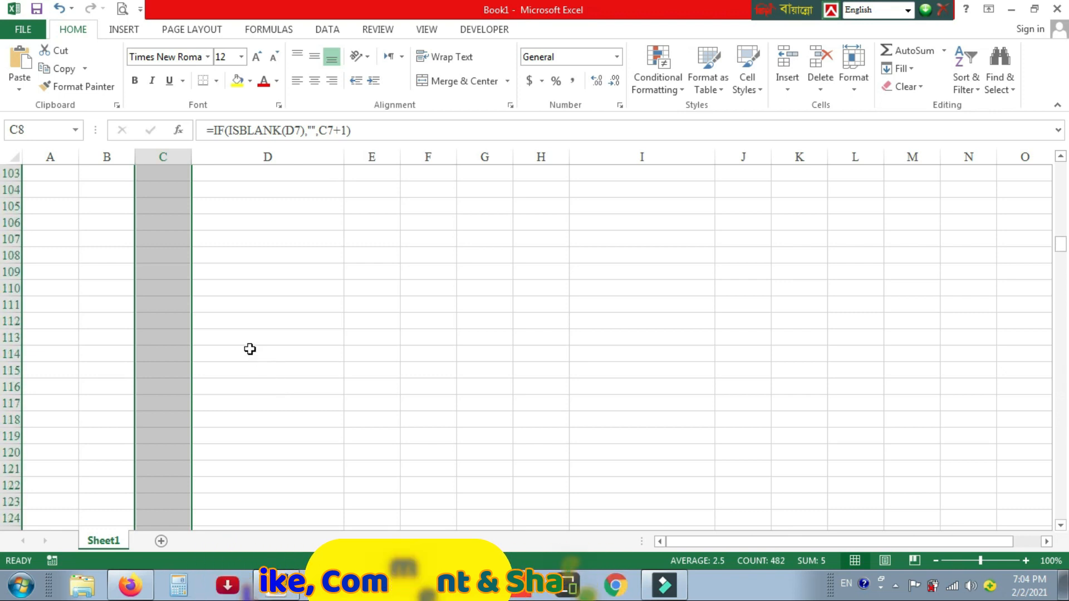
scroll(249, 349, up, 20)
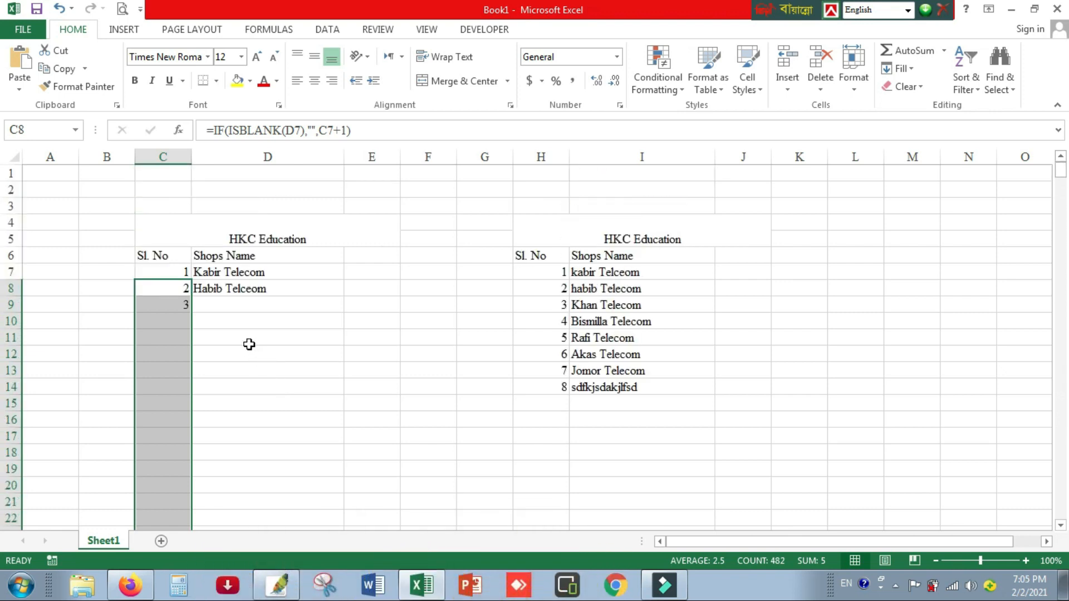
click(216, 311)
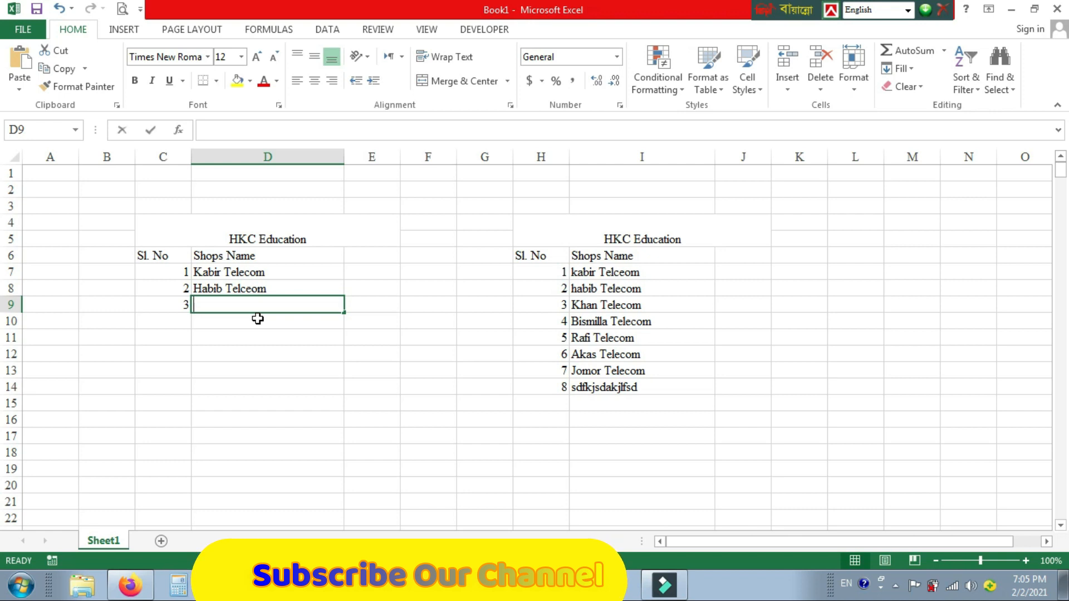
- Enter Khan Telceom, Bismilla Telceom and kabirf in D9–D11, auto-numbered 3 to 5
text(Khan Telceom)
key(Return)
text(Bismilla Telceom)
key(Return)
text(Rafi)
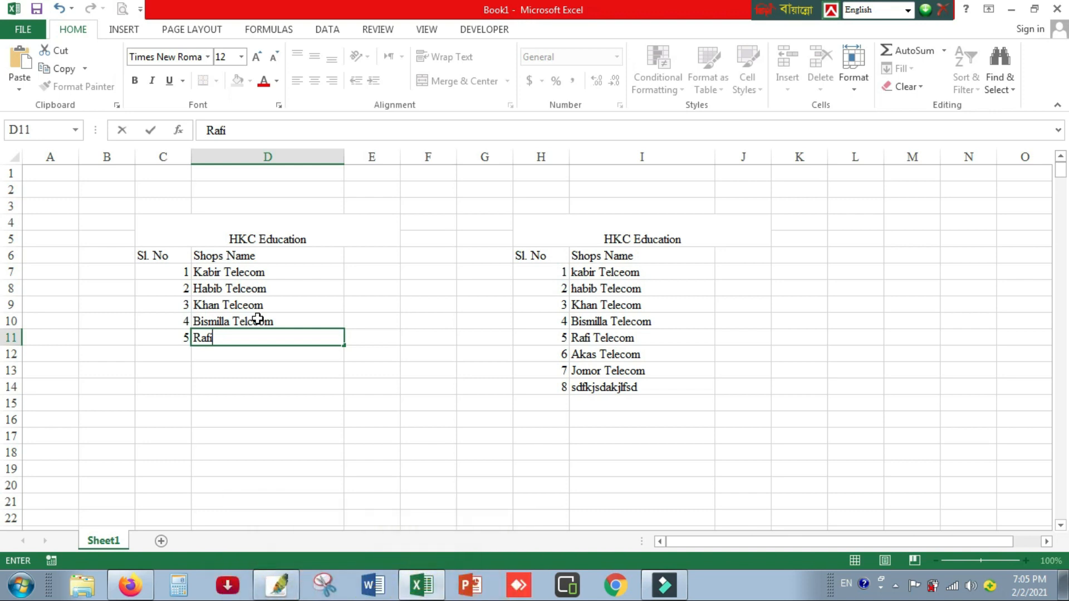
key(BackSpace)
key(BackSpace)
text(kab)
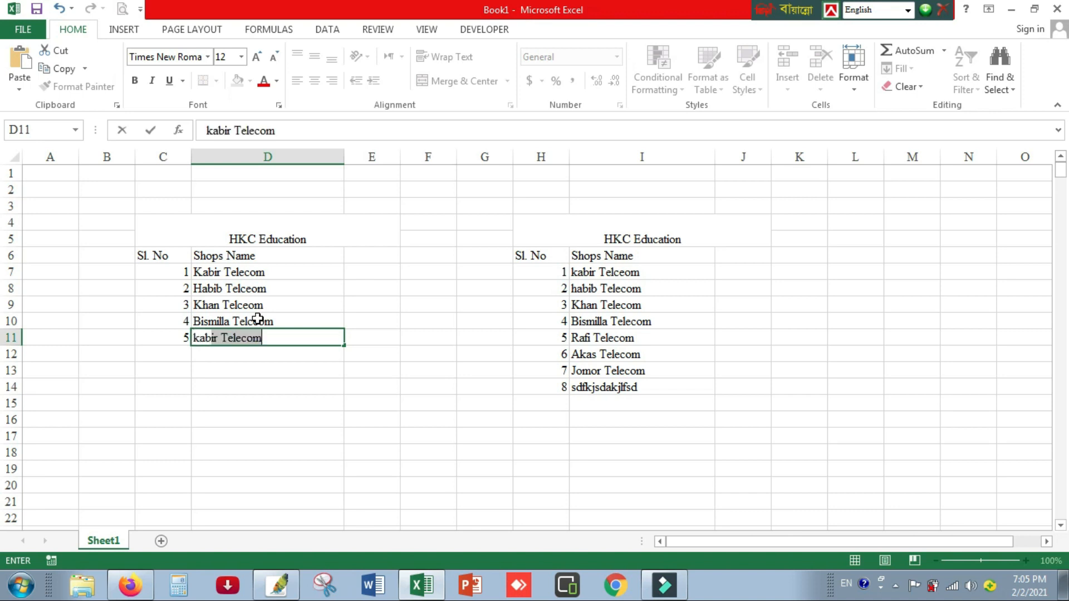
text(ir)
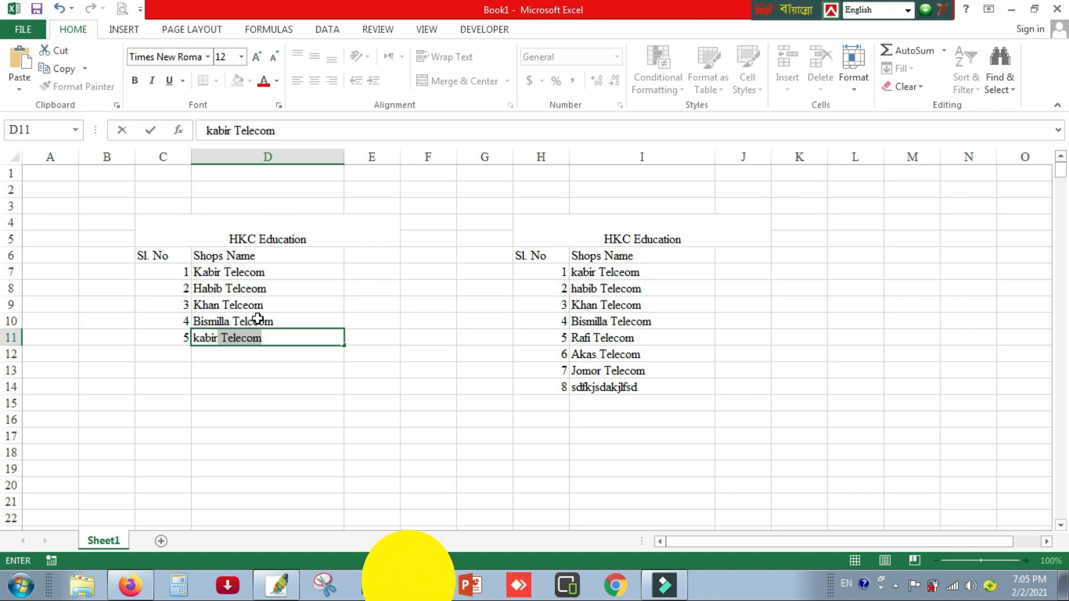
text(f)
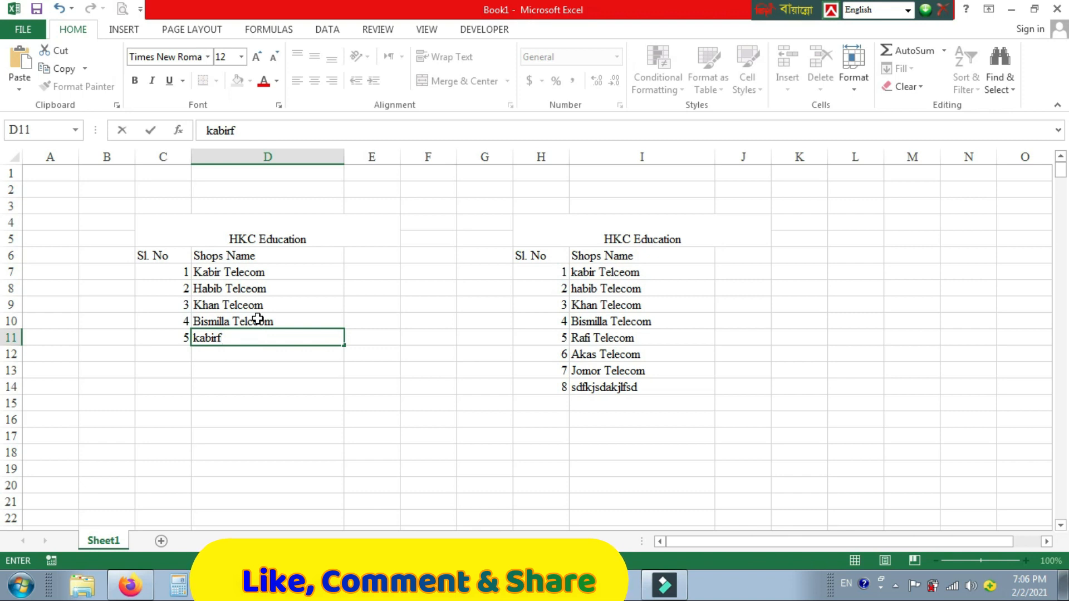
key(Return)
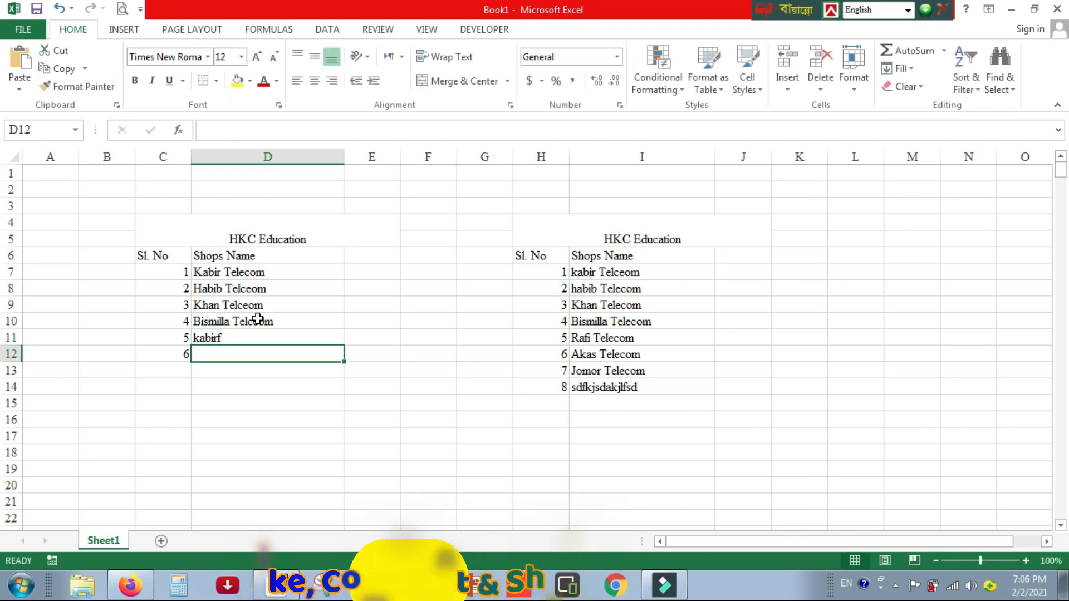
- Fill D12 through D24 with placeholder shop names, extending the serial numbers to 18
text(lkdsfjksda)
key(Return)
text(sdlkjsdalkfa)
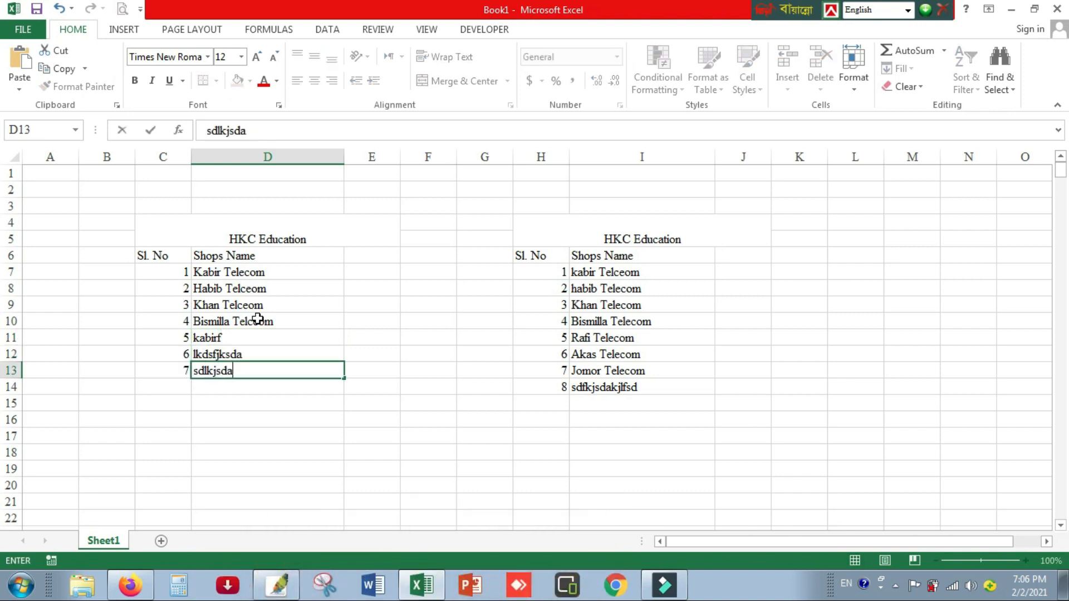
key(Return)
text(ksdfksad)
key(Return)
text(lsdkjfsadkfs)
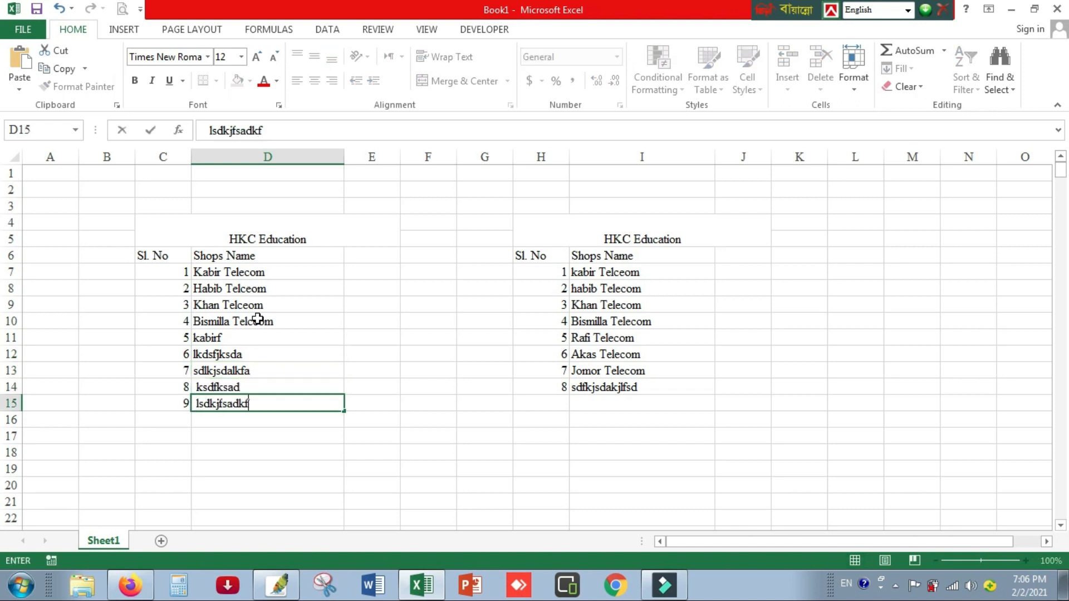
key(Return)
text(lksdkfsda ksdf)
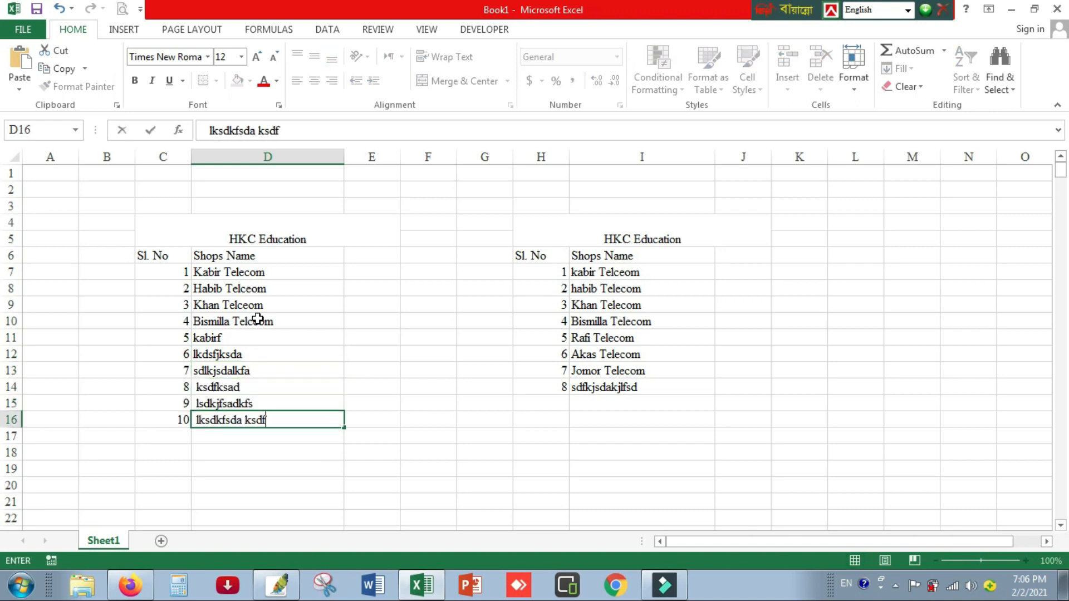
key(Return)
text(lsdafsdakjfsda)
key(Return)
text(sadkfsdaklj)
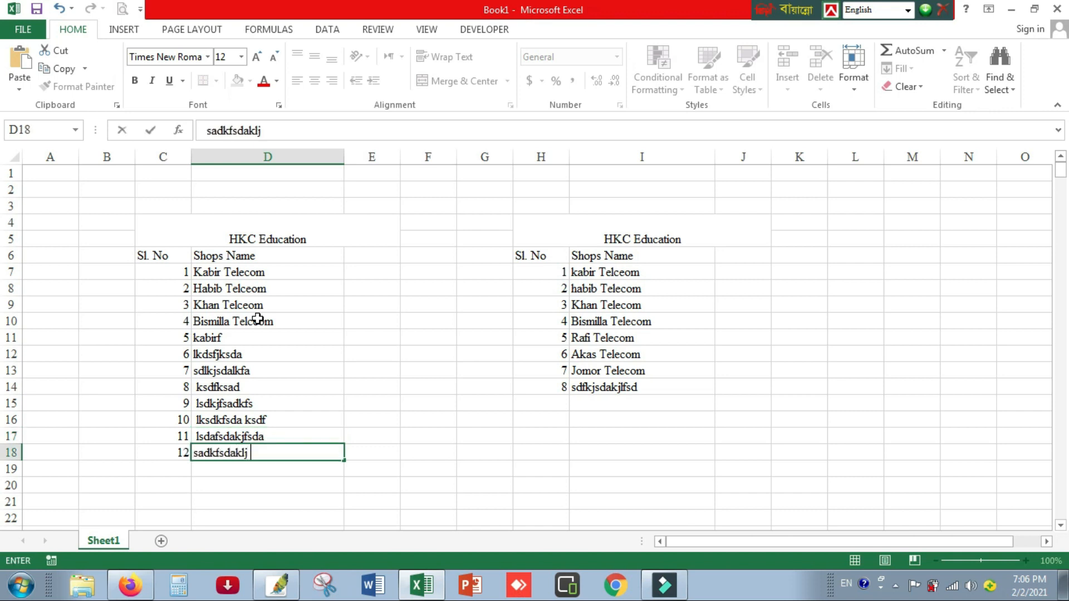
key(Return)
text(sdaflksjadkl)
key(Return)
text(sadflksda k)
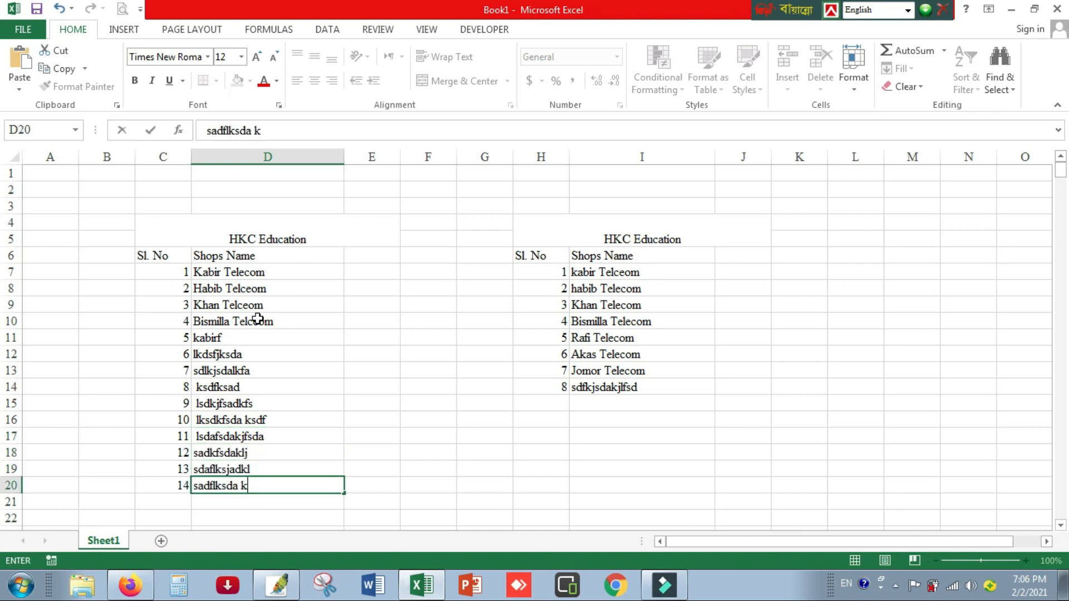
key(Return)
text(lsadkfks ksdak)
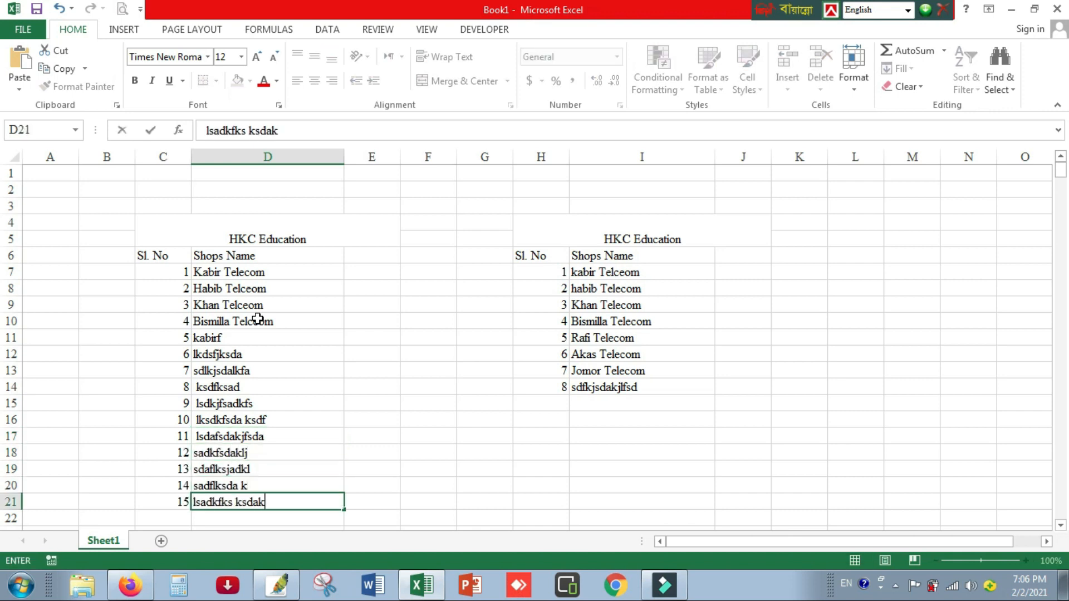
key(Return)
text(lkjsdfkjsda)
key(Return)
text(sdafklsdja kj)
key(Return)
text(aflk j)
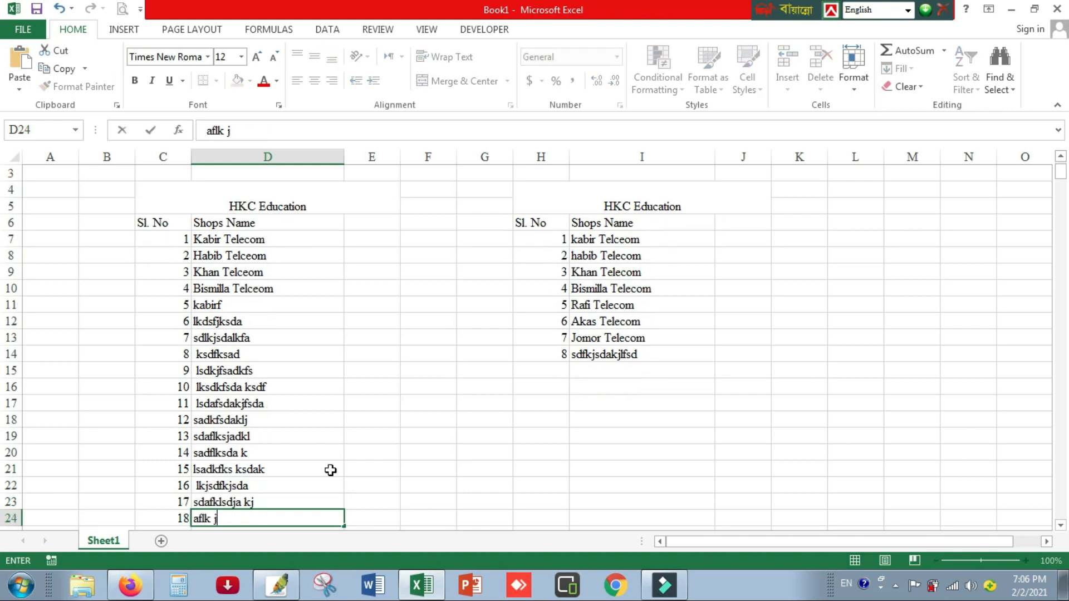
scroll(287, 426, up, 1)
- Center the HKC Education title horizontally and vertically, and center column C's serial numbers
click(283, 238)
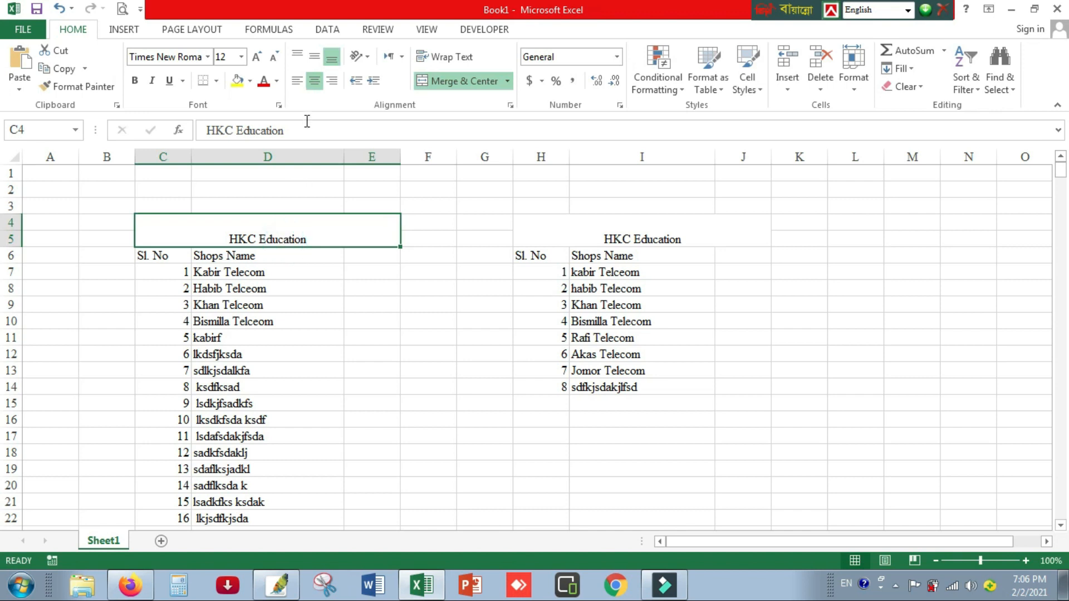
click(313, 82)
click(312, 82)
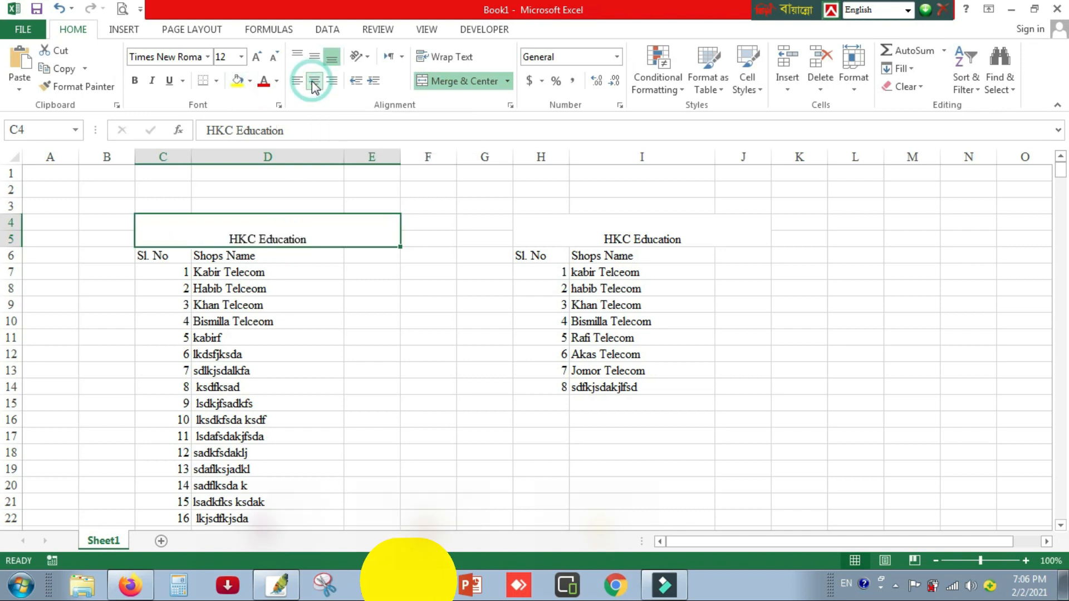
click(314, 58)
click(283, 238)
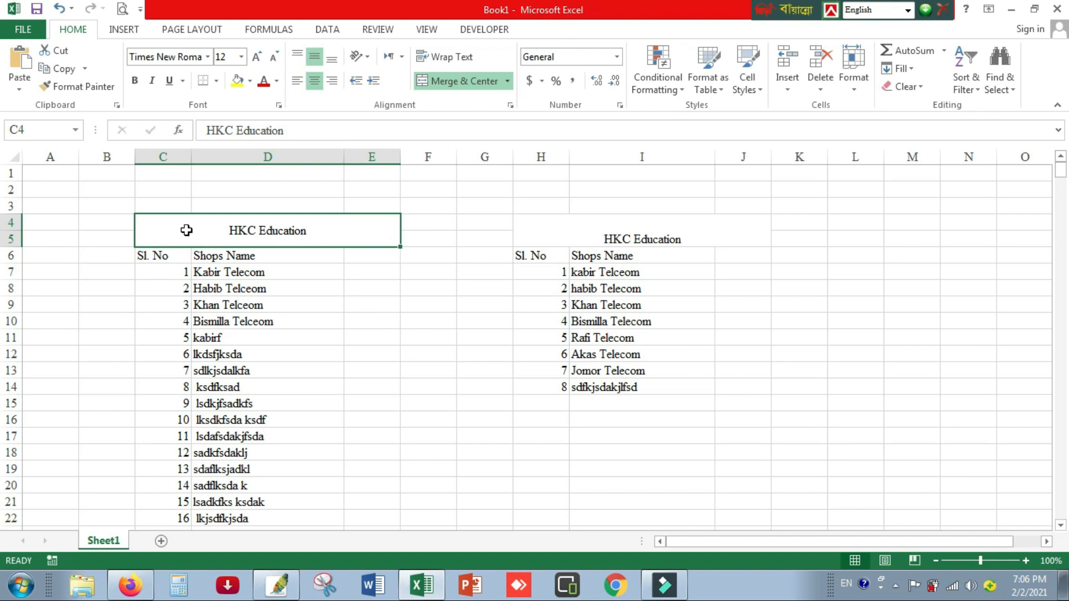
click(172, 157)
click(314, 82)
- Fill the title yellow, the Sl. No header grey and the Shops Name header light blue
click(162, 259)
click(251, 235)
click(237, 81)
click(163, 257)
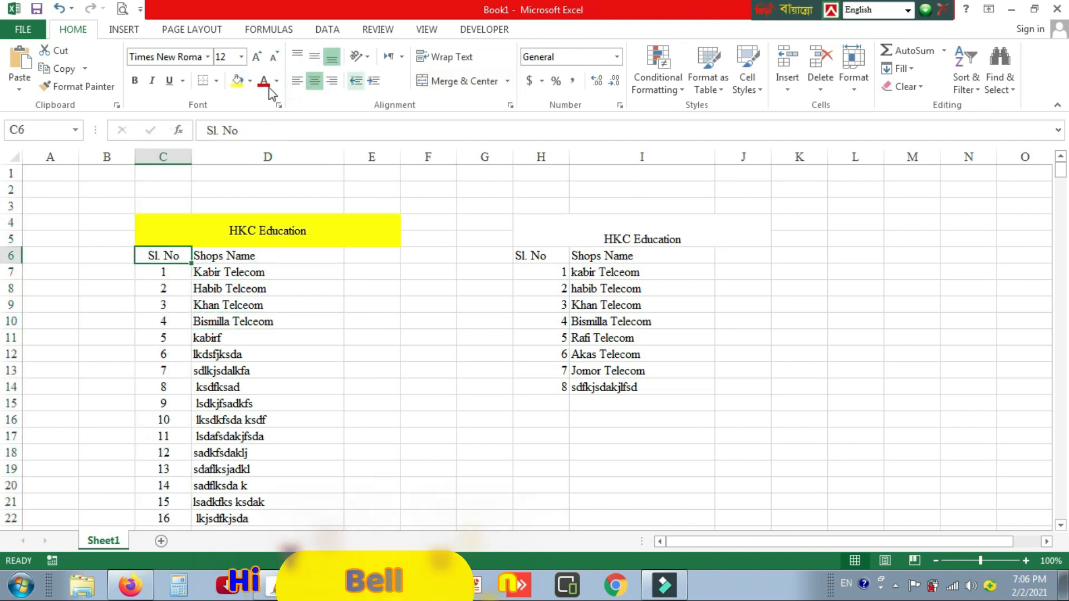
click(250, 82)
click(266, 149)
click(254, 256)
click(250, 82)
click(319, 201)
click(416, 370)
scroll(384, 383, down, 4)
scroll(382, 383, up, 4)
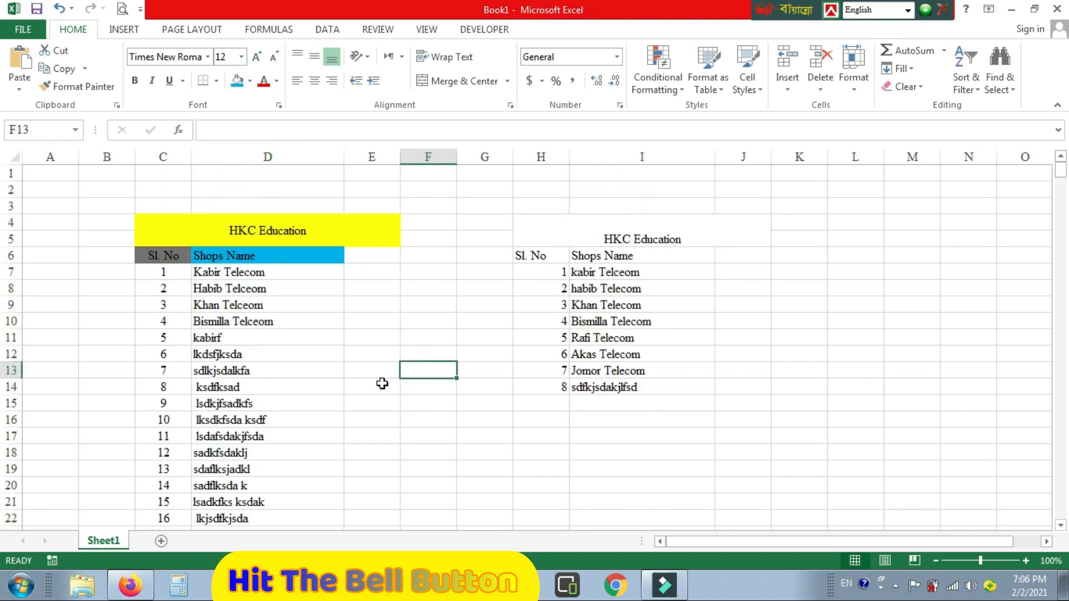
scroll(382, 384, down, 2)
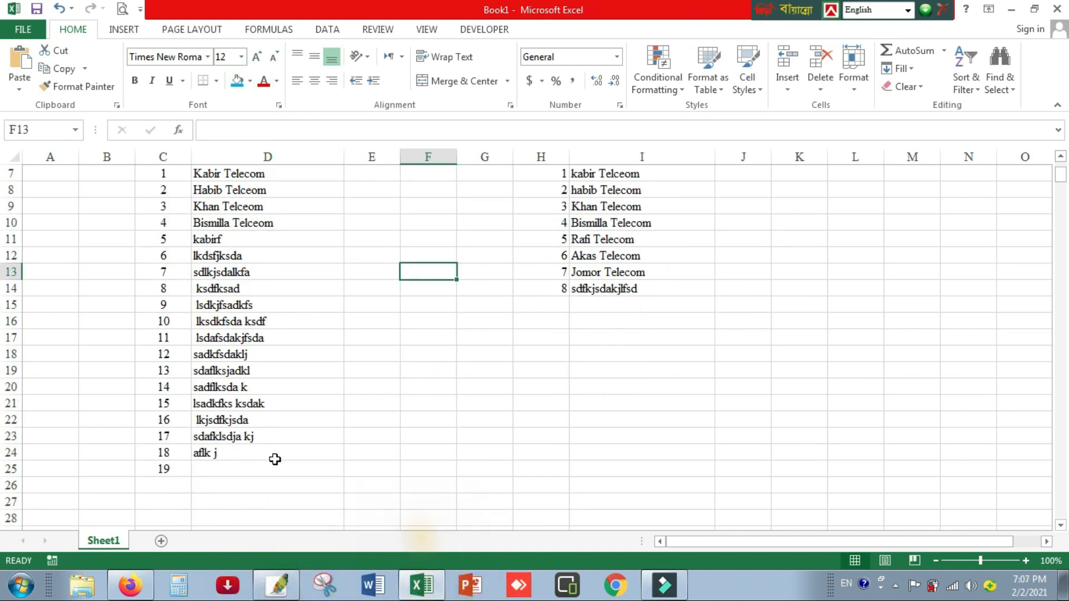